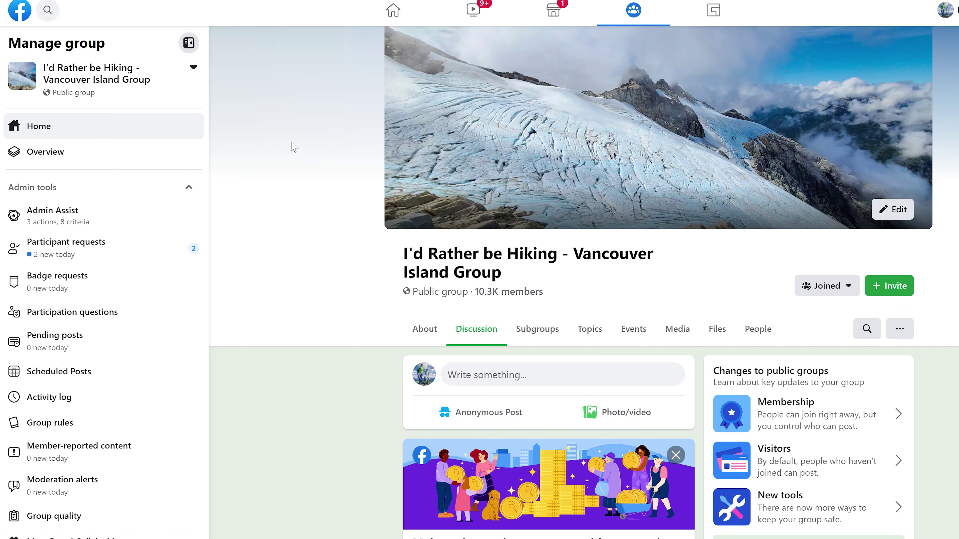
# Step: Open the hiking group's shared files and look through the list of GPX tracks
pyautogui.scroll(-3, 547, 165)
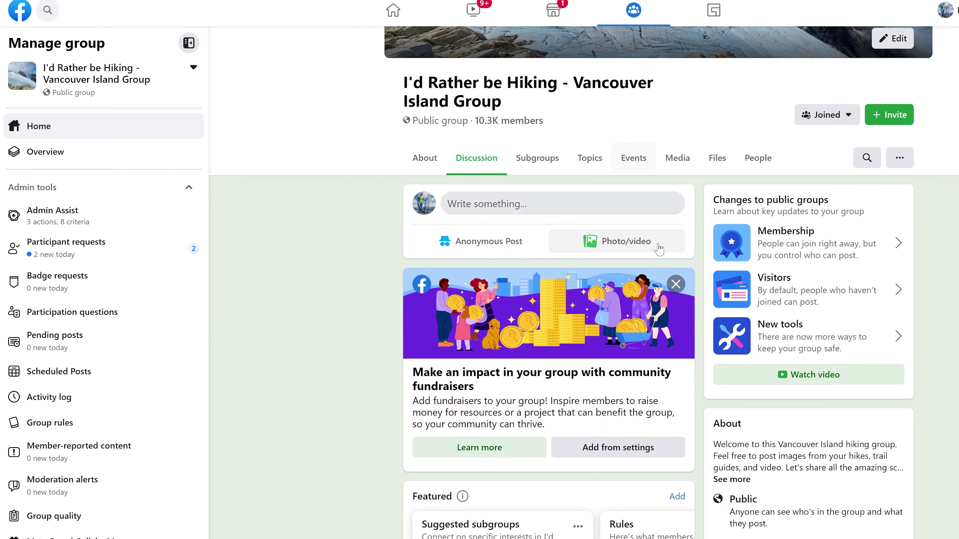
pyautogui.scroll(1, 604, 159)
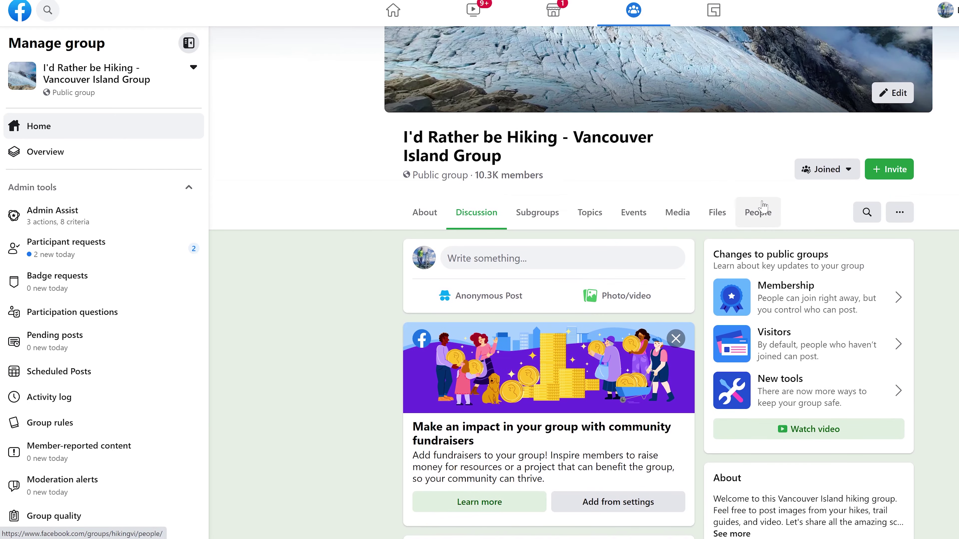
pyautogui.click(716, 213)
pyautogui.scroll(-5, 513, 248)
pyautogui.scroll(-15, 514, 247)
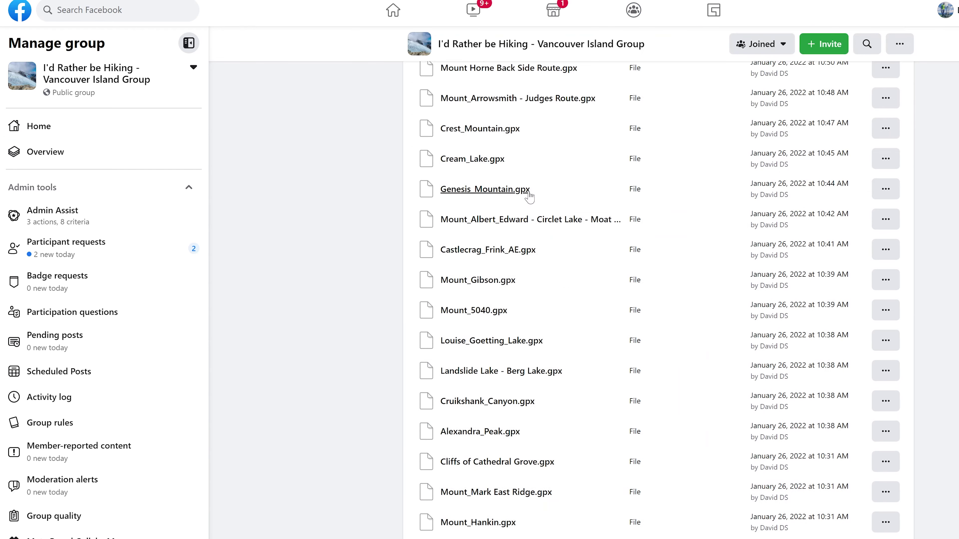
pyautogui.scroll(6, 534, 227)
pyautogui.scroll(-10, 535, 246)
pyautogui.scroll(4, 530, 281)
pyautogui.scroll(-1, 533, 227)
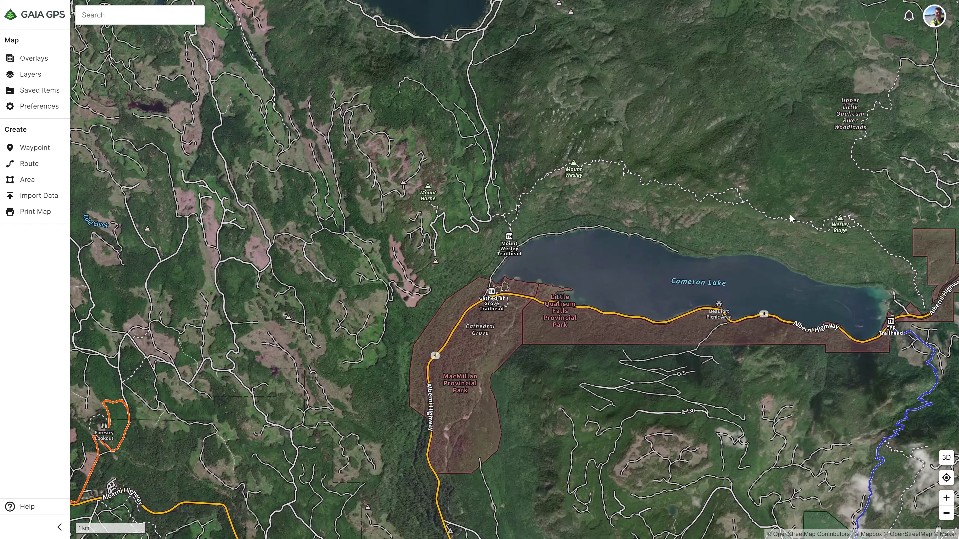
pyautogui.scroll(-6, 603, 257)
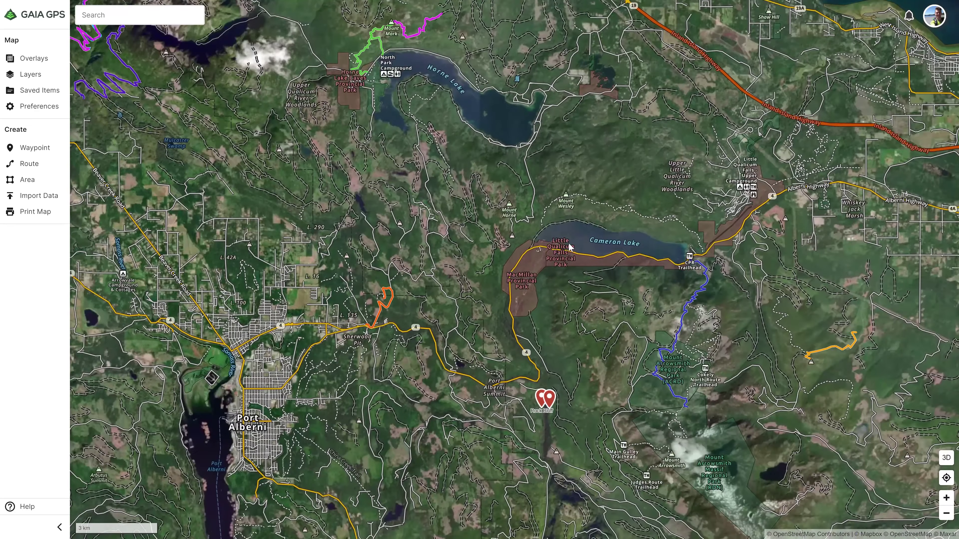
pyautogui.scroll(4, 589, 251)
pyautogui.scroll(2, 599, 253)
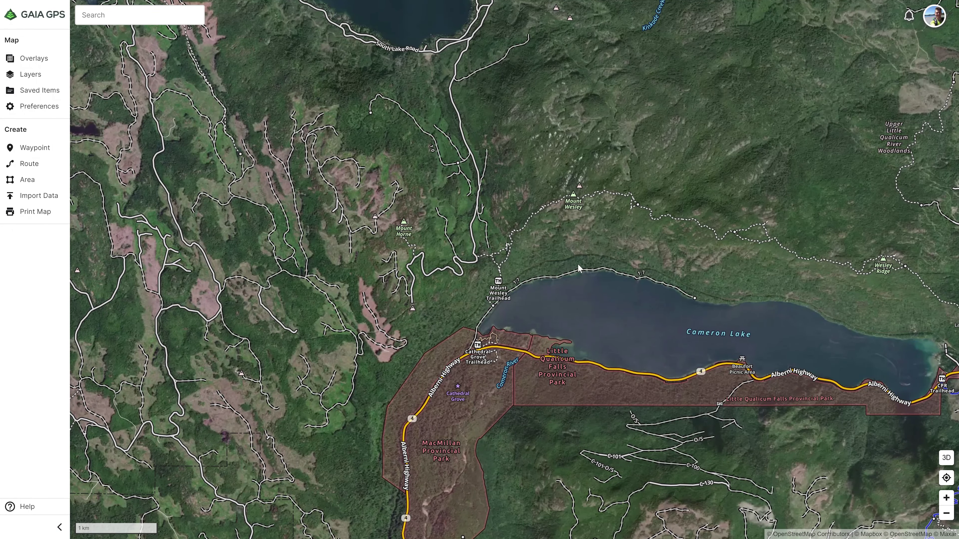
pyautogui.click(34, 60)
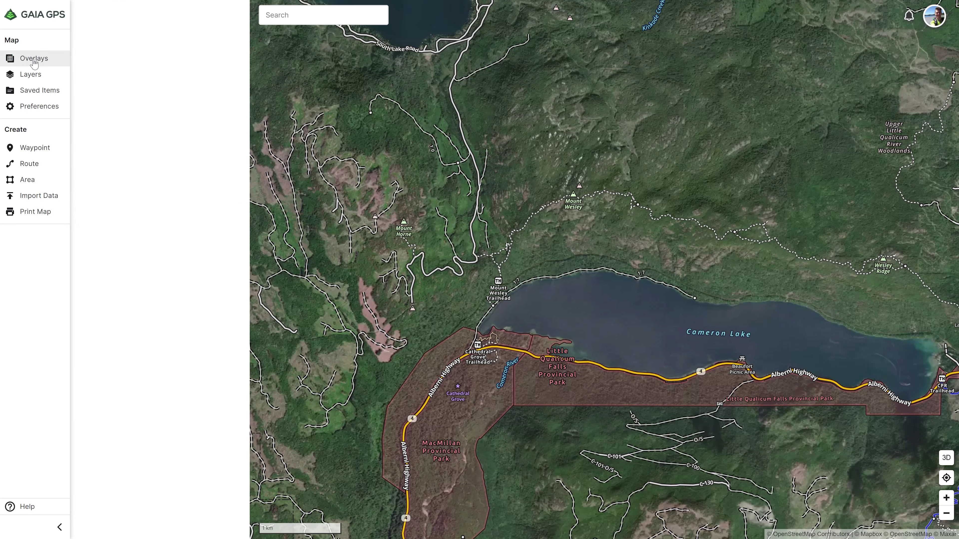
pyautogui.click(34, 63)
# Step: In the map layers, fade Satellite with Labels to zero opacity and raise Satellite Topo (Meters) to full opacity
pyautogui.click(30, 74)
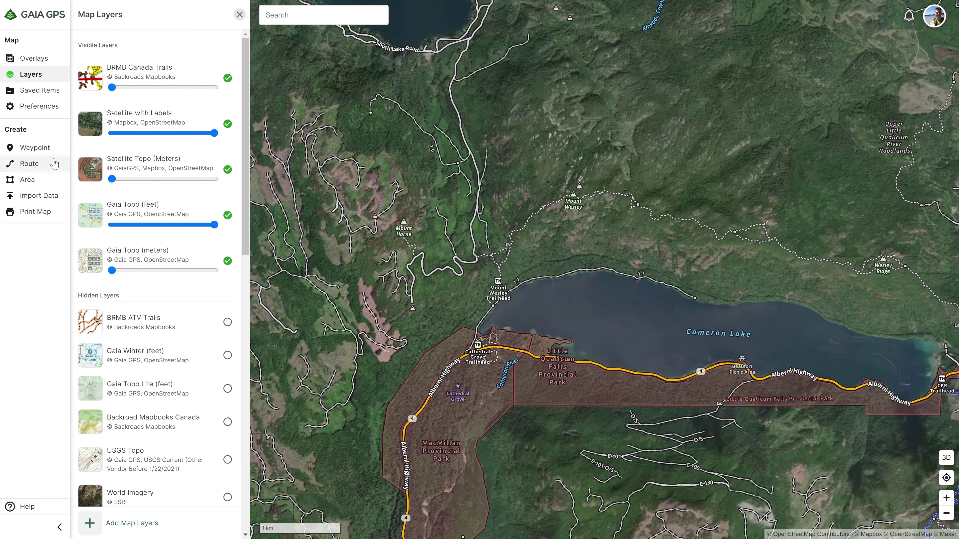
pyautogui.moveTo(213, 135)
pyautogui.mouseDown()
pyautogui.moveTo(155, 140)
pyautogui.moveTo(200, 135)
pyautogui.mouseUp()
pyautogui.click(128, 134)
pyautogui.moveTo(118, 173); pyautogui.dragTo(214, 185)
pyautogui.moveTo(128, 134); pyautogui.dragTo(112, 138)
# Step: Restore Satellite with Labels to full opacity and reduce Satellite Topo (Meters) to zero
pyautogui.moveTo(493, 134); pyautogui.dragTo(408, 158)
pyautogui.moveTo(557, 189); pyautogui.dragTo(666, 165)
pyautogui.moveTo(111, 132); pyautogui.dragTo(233, 138)
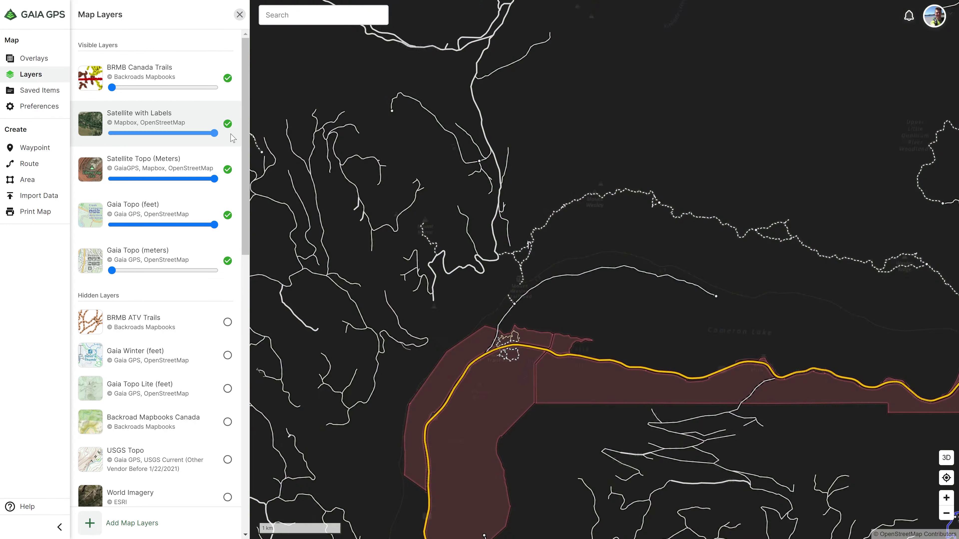
pyautogui.moveTo(214, 179); pyautogui.dragTo(112, 178)
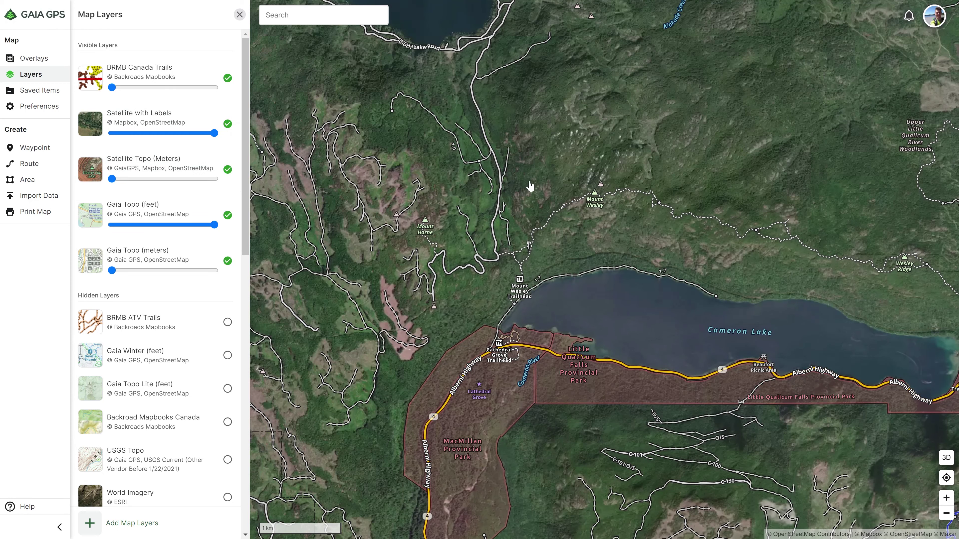
# Step: Raise the BRMB Canada Trails layer to full opacity, examine the trails around Cameron Lake, and fade the layer back to zero
pyautogui.scroll(5, 605, 210)
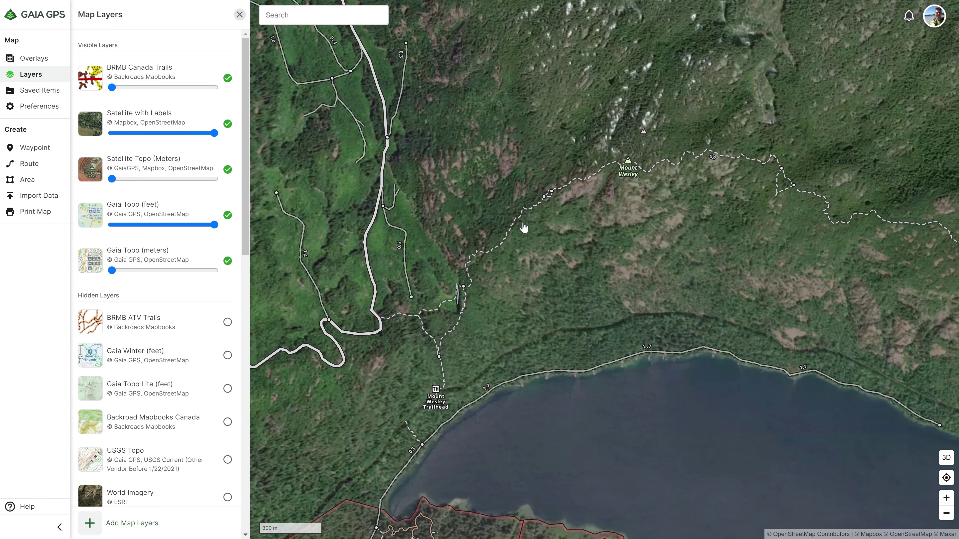
pyautogui.scroll(-5, 586, 260)
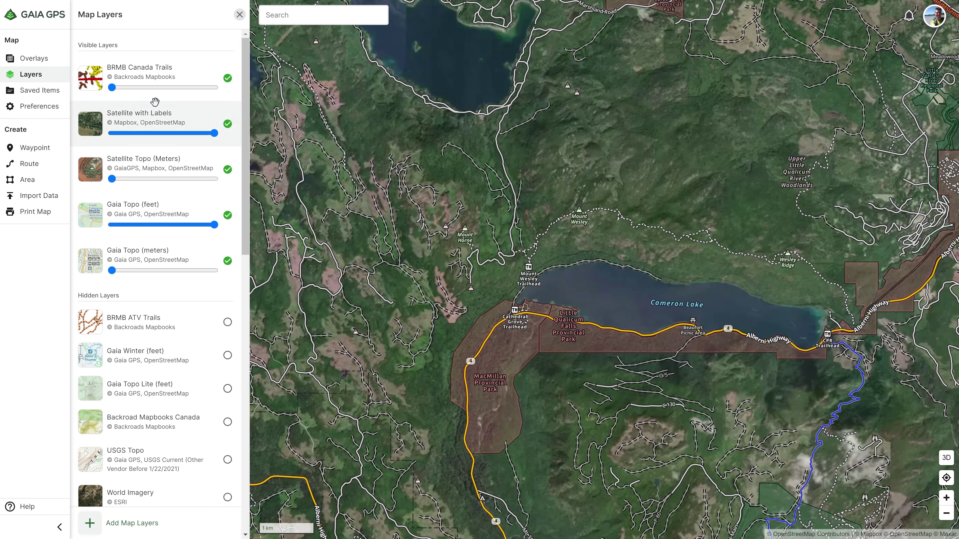
pyautogui.moveTo(115, 89); pyautogui.dragTo(216, 90)
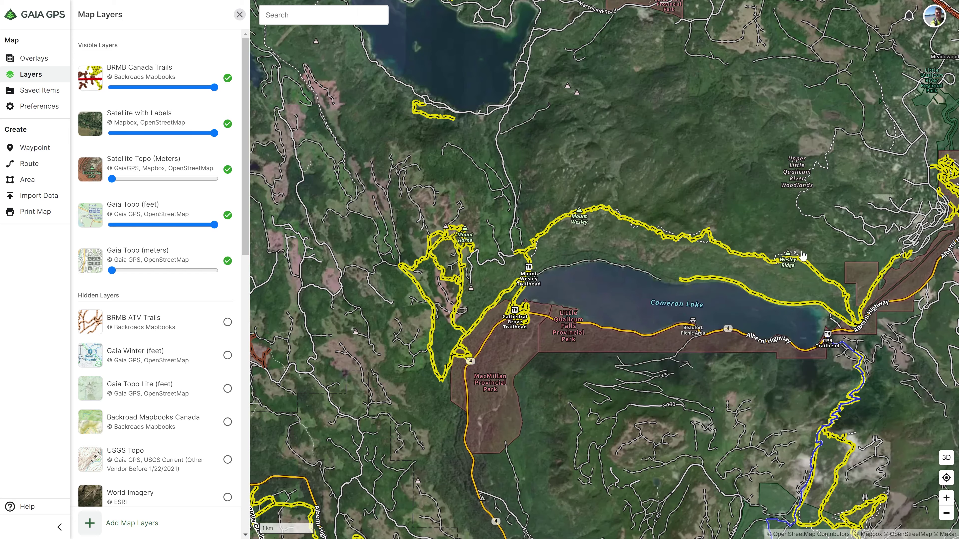
pyautogui.scroll(-5, 798, 251)
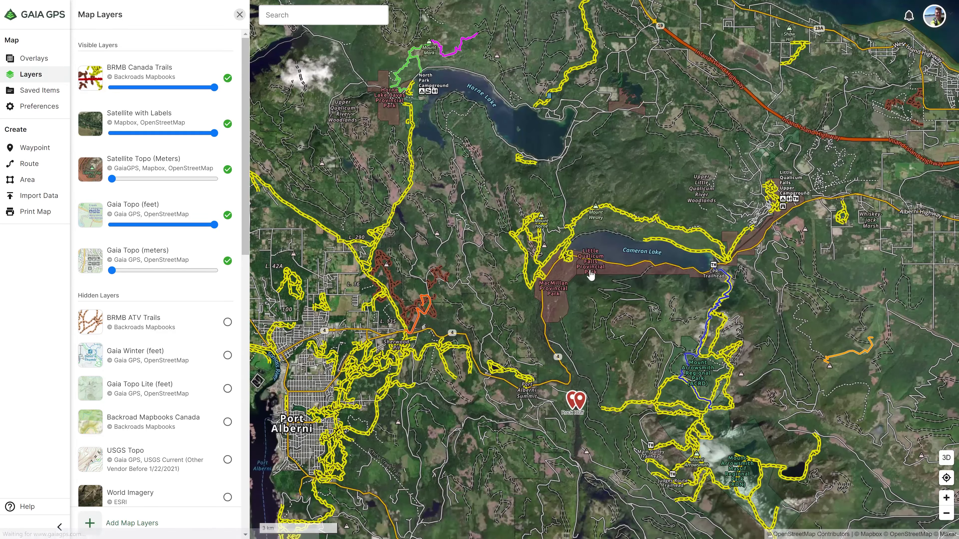
pyautogui.scroll(5, 578, 272)
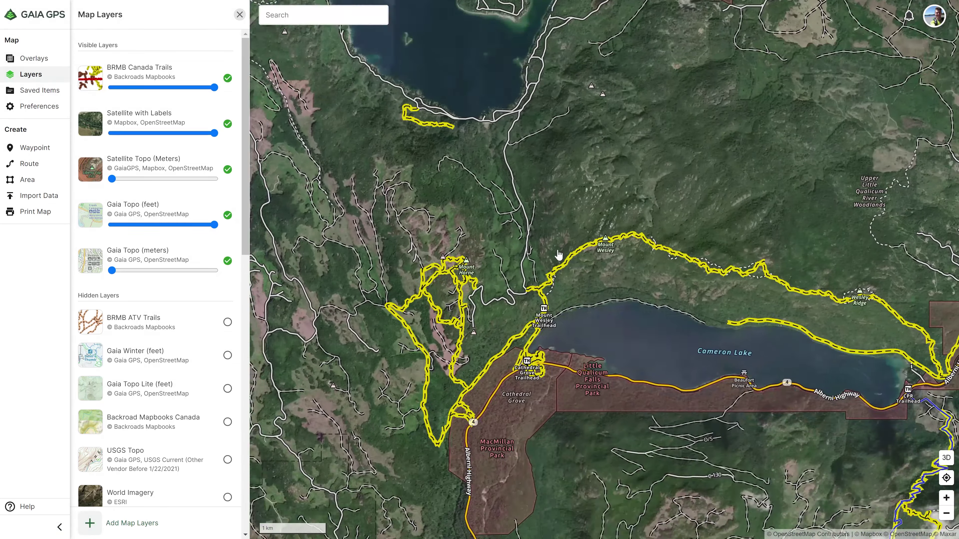
pyautogui.moveTo(558, 255); pyautogui.dragTo(546, 182)
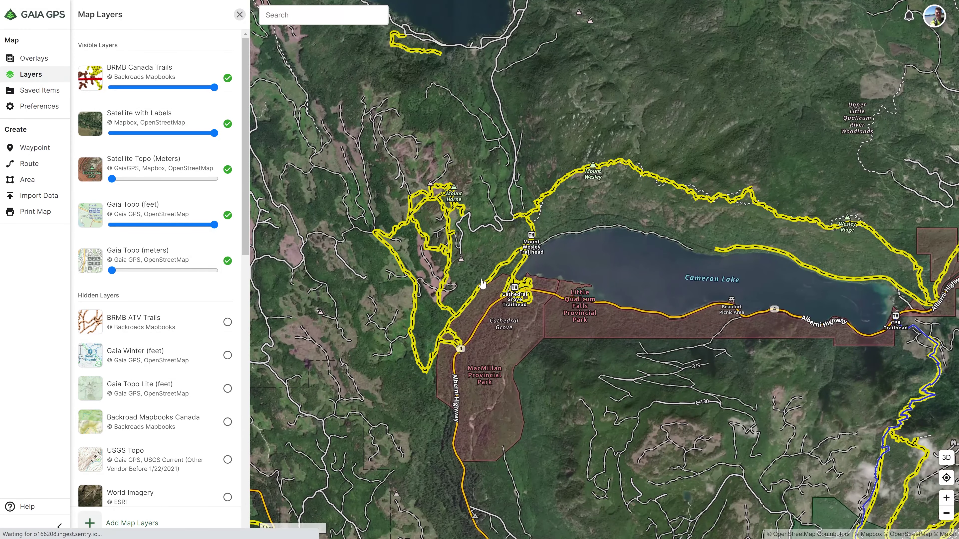
pyautogui.moveTo(214, 88); pyautogui.dragTo(112, 87)
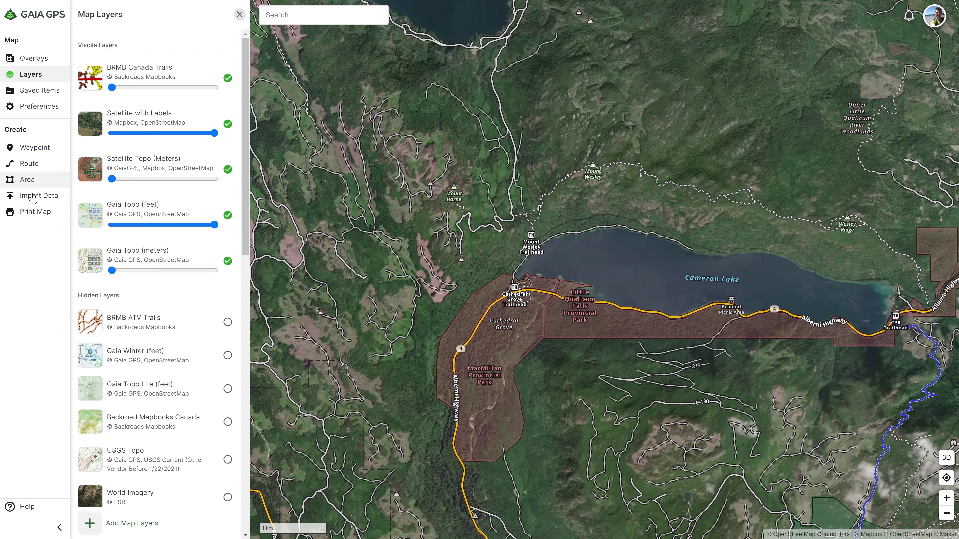
# Step: Import the Mount_Wesley.gpx file from the gpx folder
pyautogui.click(56, 195)
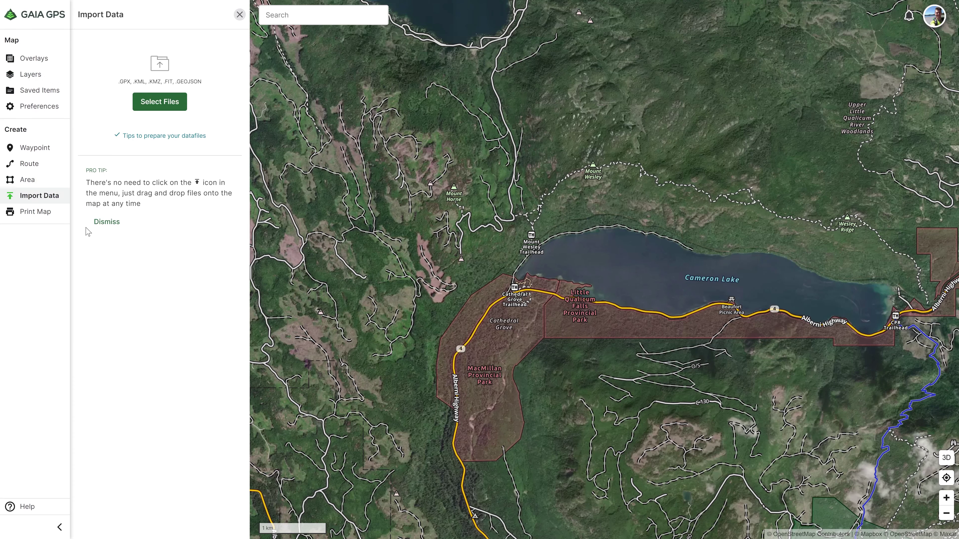
pyautogui.click(161, 103)
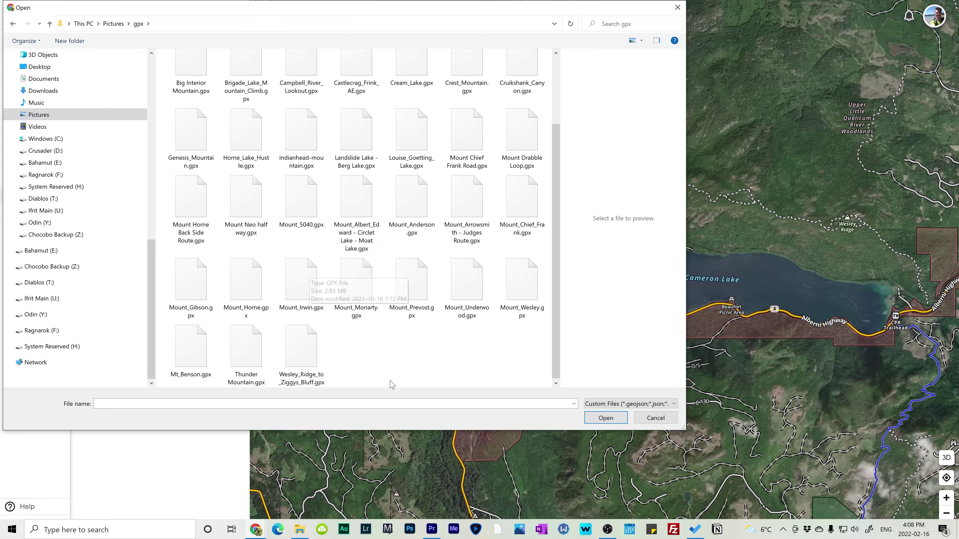
pyautogui.doubleClick(541, 300)
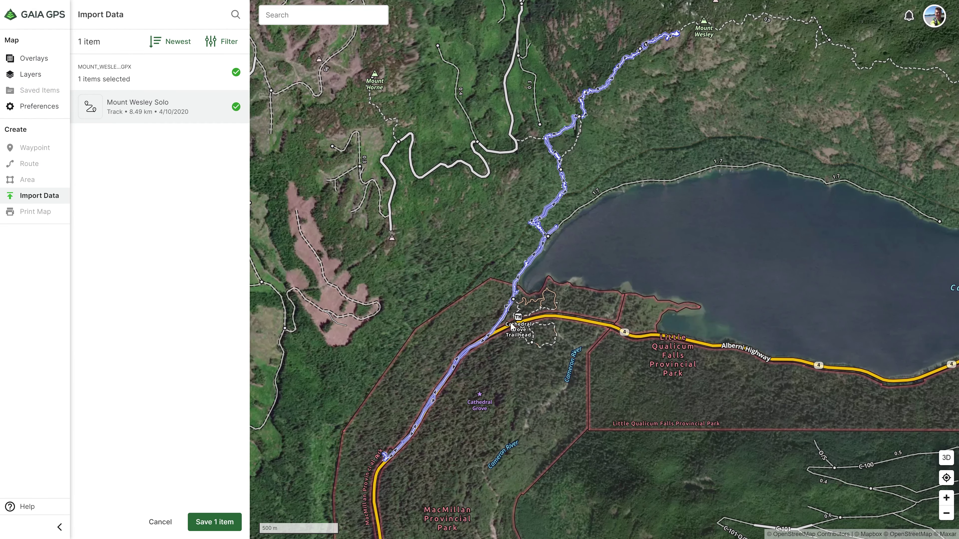
# Step: Inspect the imported Mount Wesley Solo track along its path to the summit and save it
pyautogui.scroll(5, 519, 305)
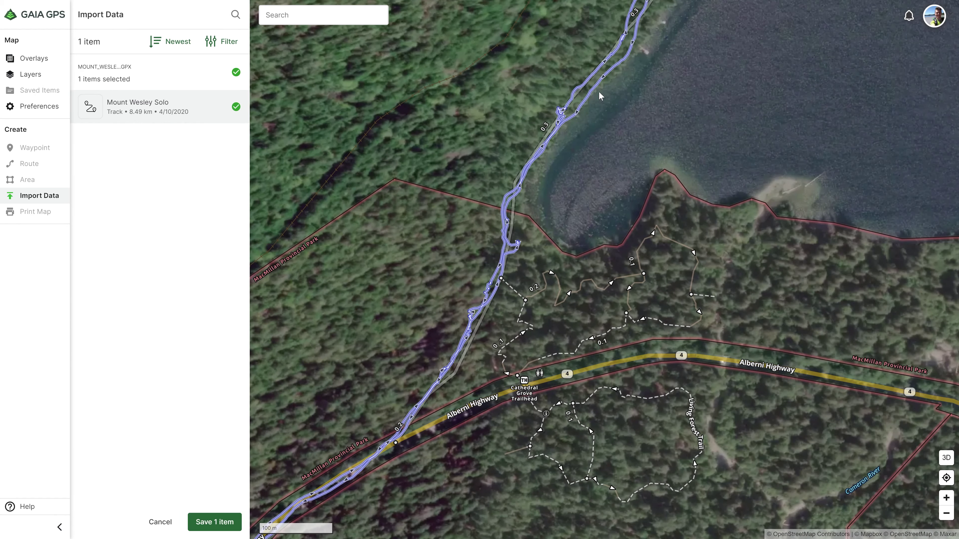
pyautogui.moveTo(687, 84); pyautogui.dragTo(638, 324)
pyautogui.scroll(-2, 578, 204)
pyautogui.moveTo(573, 186); pyautogui.dragTo(537, 351)
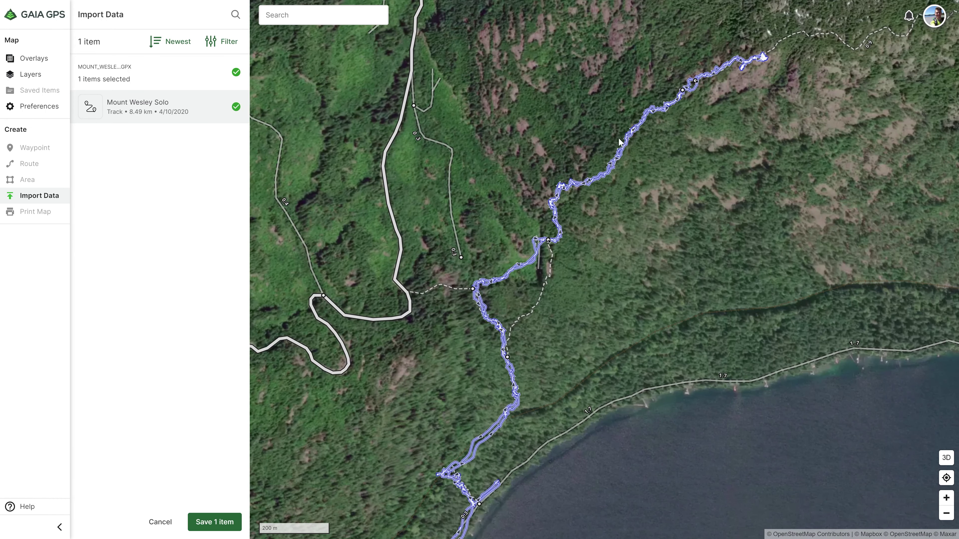
pyautogui.moveTo(592, 283); pyautogui.dragTo(577, 204)
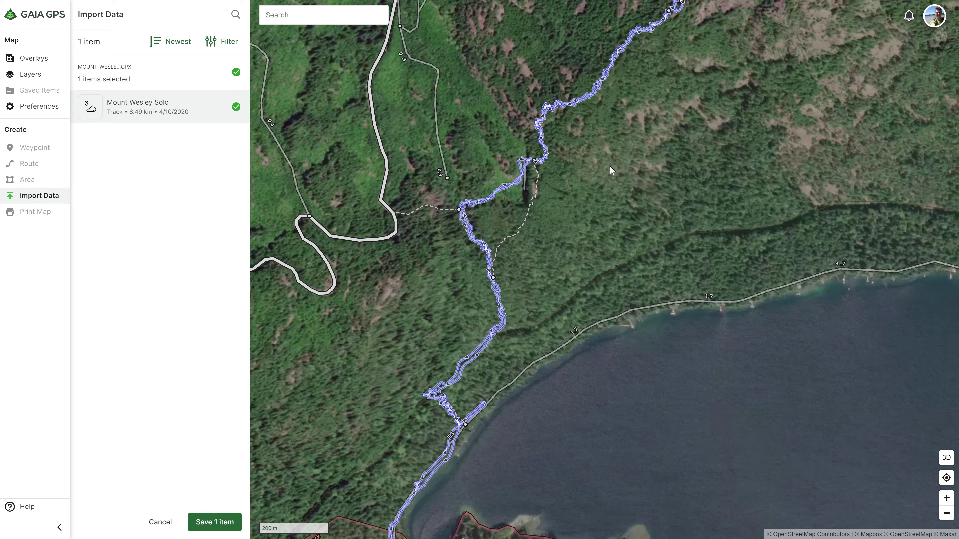
pyautogui.moveTo(611, 170); pyautogui.dragTo(573, 265)
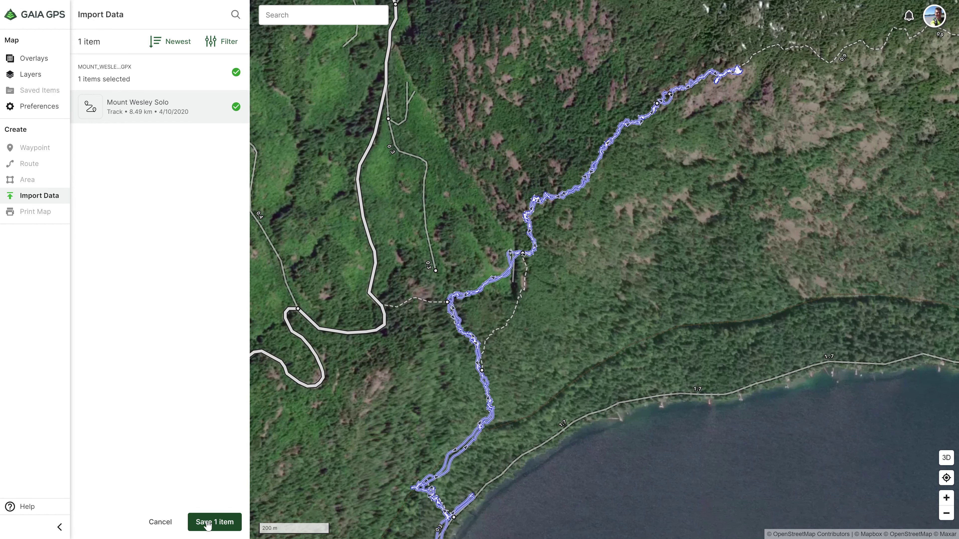
pyautogui.click(213, 522)
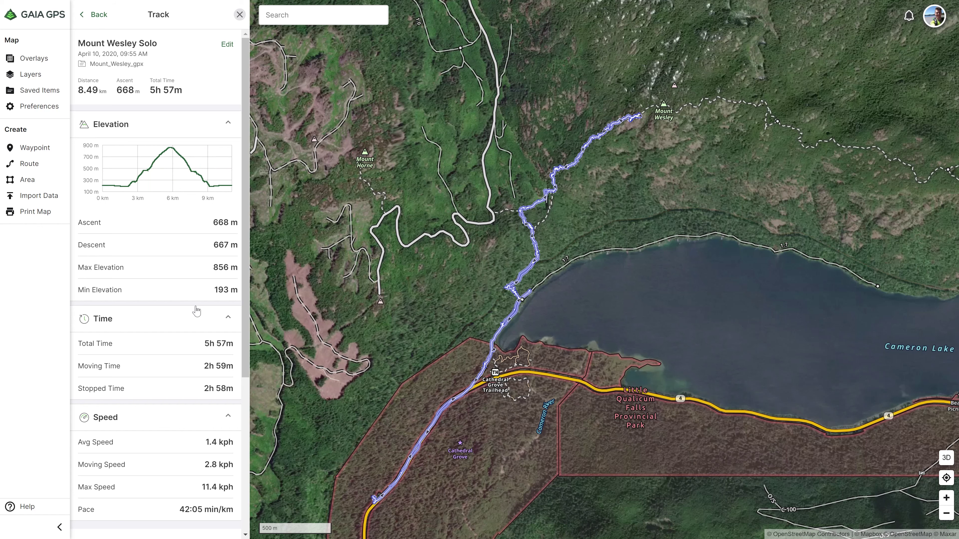
pyautogui.scroll(-3, 212, 245)
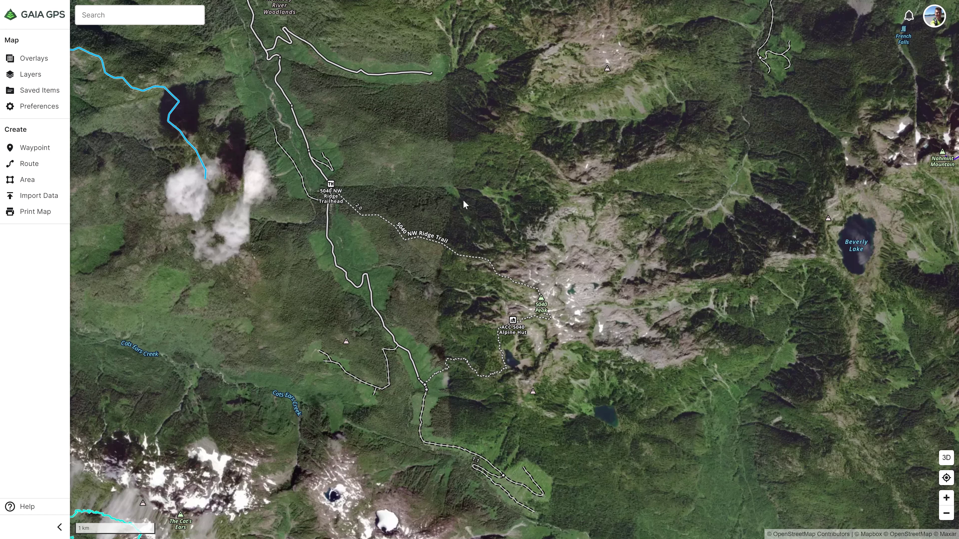
# Step: Create a hiking route starting at the road junction north of the 5040 NW Ridge Trailhead and following the road to the trailhead
pyautogui.moveTo(474, 161)
pyautogui.mouseDown()
pyautogui.moveTo(463, 167)
pyautogui.moveTo(464, 147)
pyautogui.mouseUp()
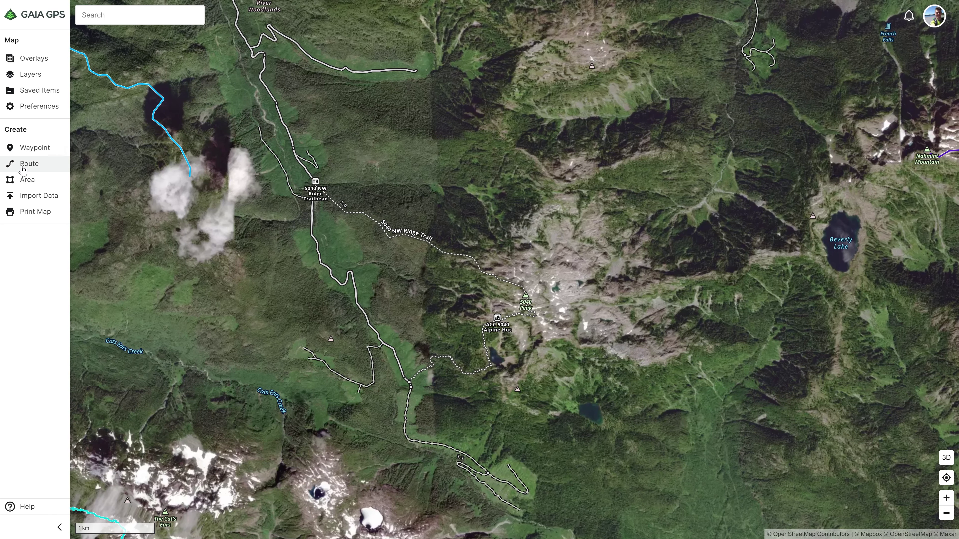
pyautogui.click(29, 164)
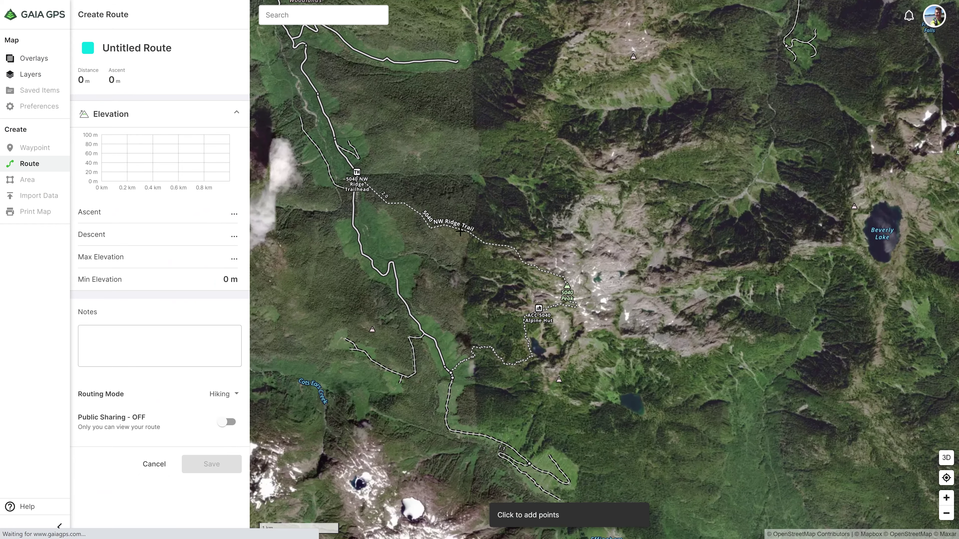
pyautogui.moveTo(381, 170); pyautogui.dragTo(454, 225)
pyautogui.scroll(5, 449, 222)
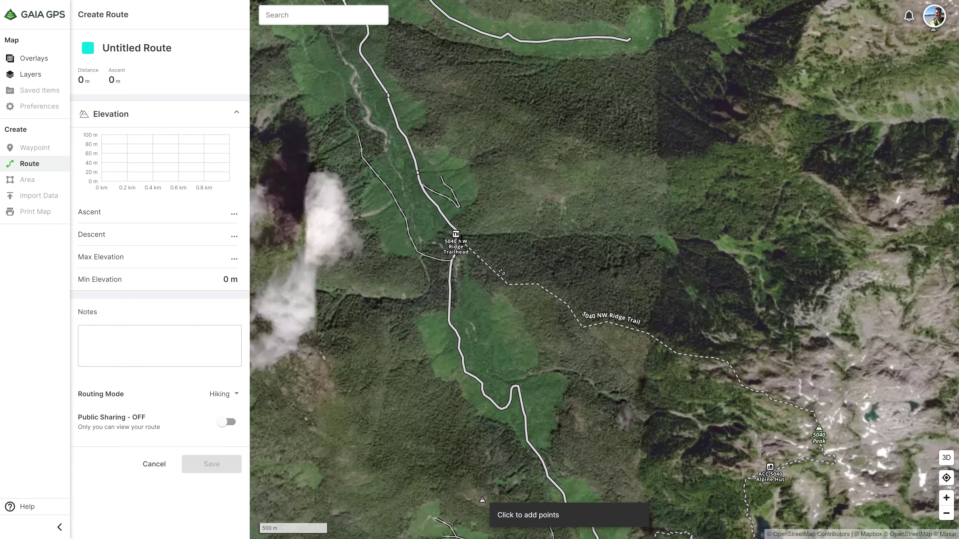
pyautogui.moveTo(444, 189); pyautogui.dragTo(452, 311)
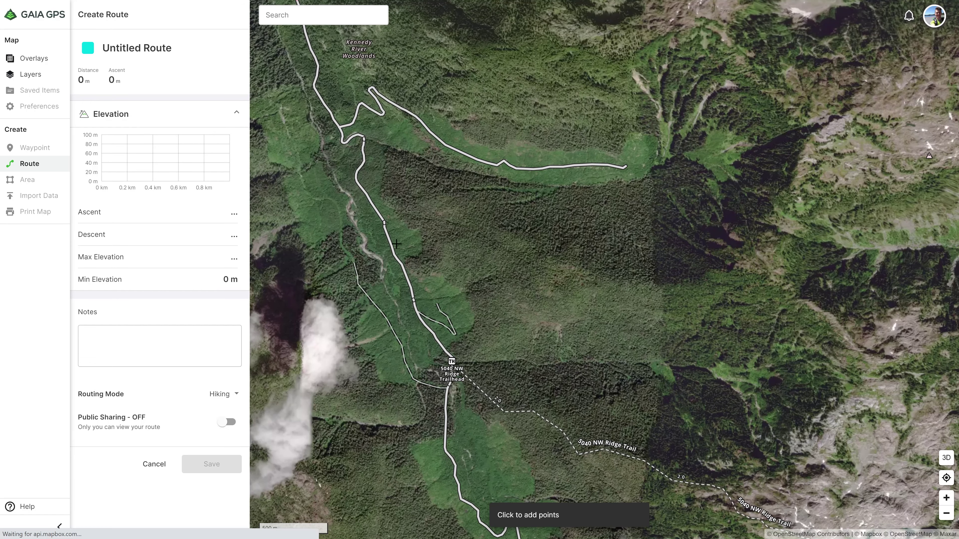
pyautogui.click(340, 125)
pyautogui.click(444, 352)
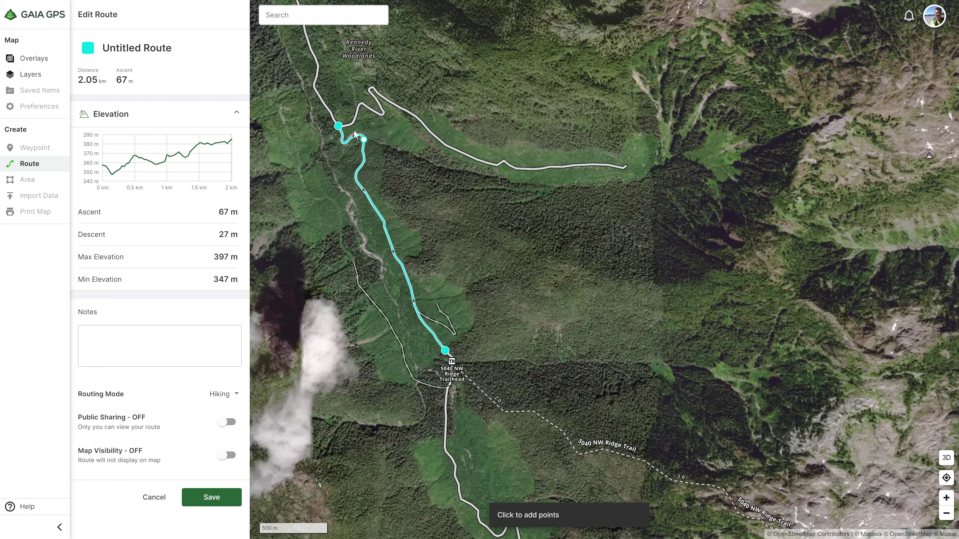
# Step: Extend the route along the 5040 NW Ridge Trail up to 5040 Peak
pyautogui.click(504, 410)
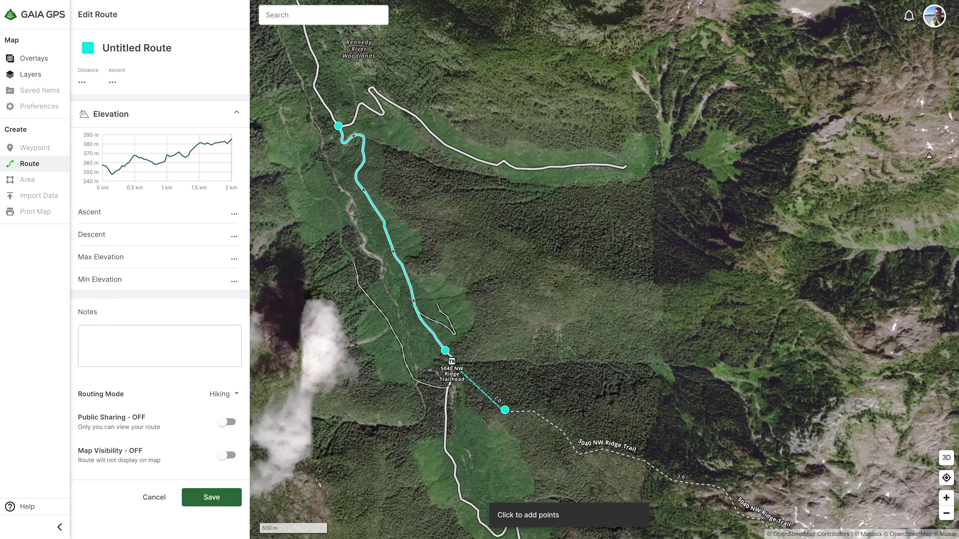
pyautogui.moveTo(603, 399); pyautogui.dragTo(506, 319)
pyautogui.click(506, 318)
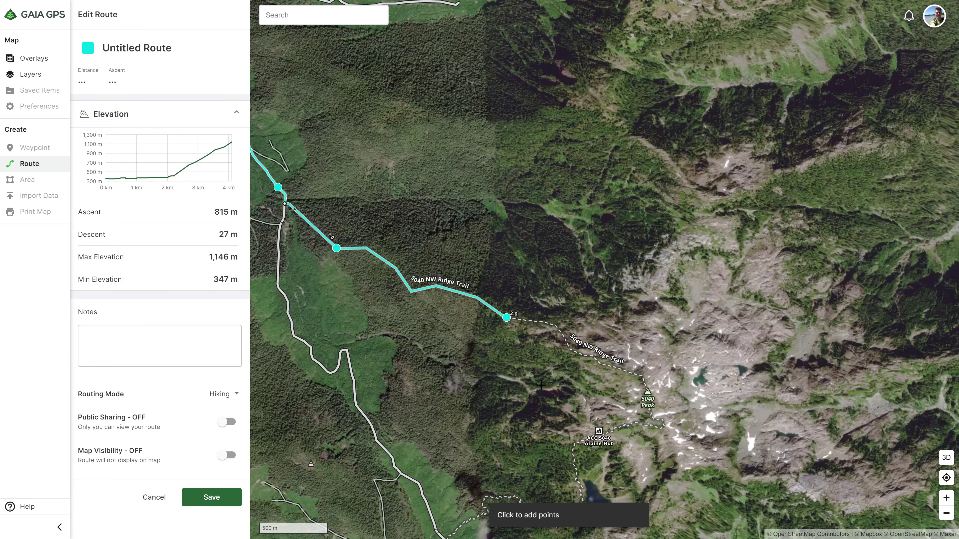
pyautogui.moveTo(634, 312); pyautogui.dragTo(520, 218)
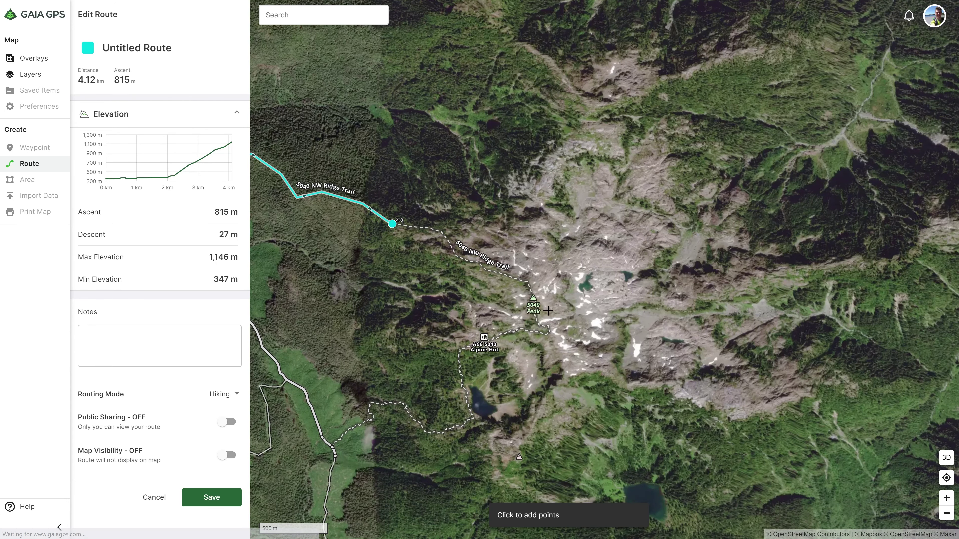
pyautogui.click(535, 313)
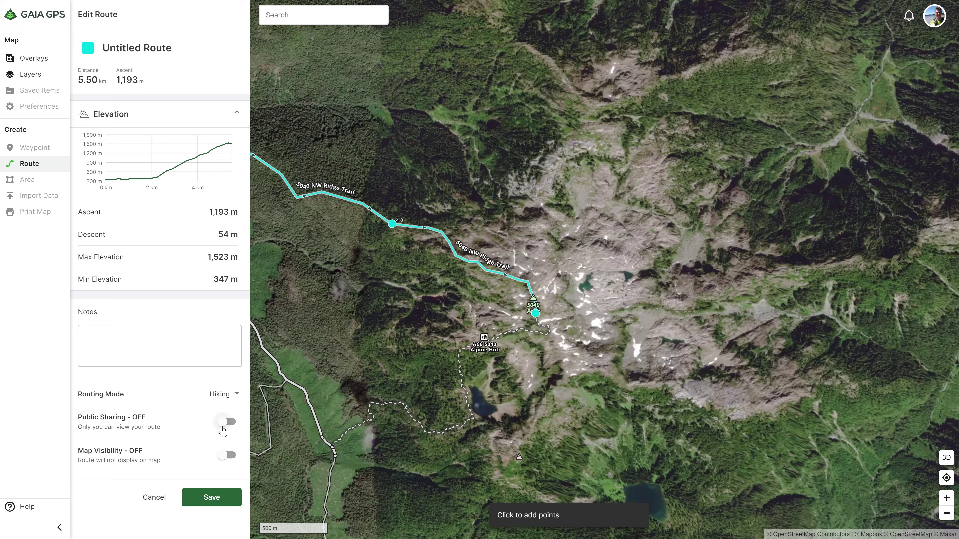
# Step: Extend the route from 5040 Peak past the ACC 5040 Alpine Hut and the lake, descending the dashed trail toward the road
pyautogui.moveTo(437, 314); pyautogui.dragTo(563, 286)
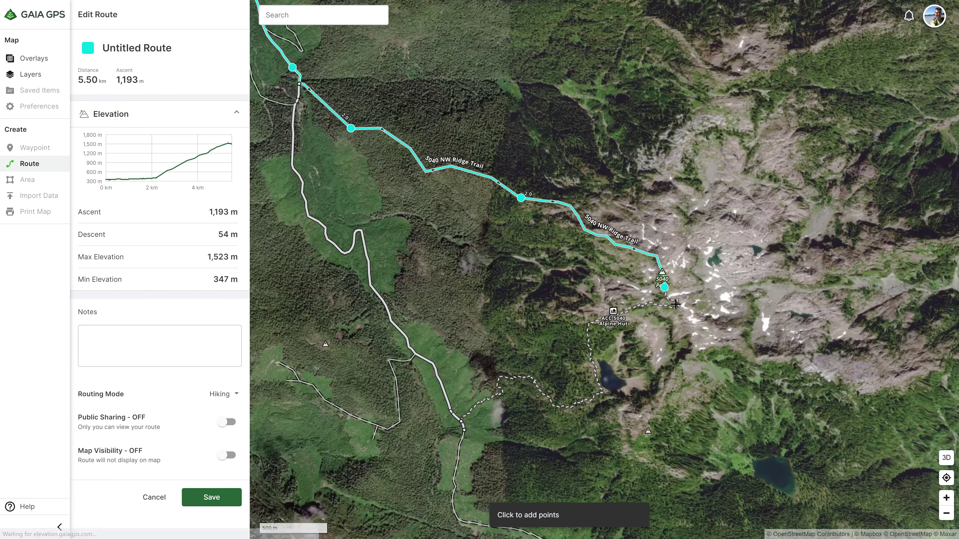
pyautogui.click(639, 310)
pyautogui.click(599, 392)
pyautogui.click(483, 400)
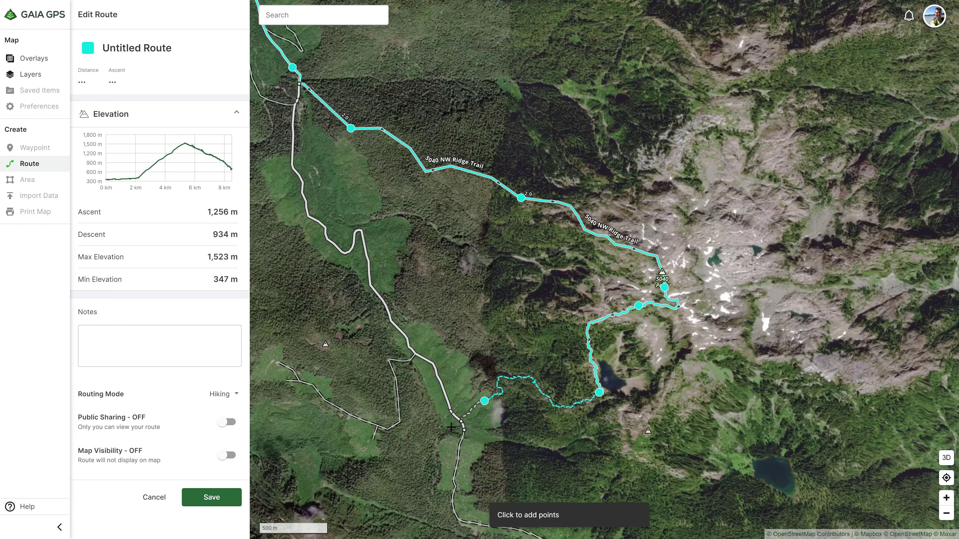
# Step: Continue the route north along the road back to the starting road junction, closing the loop
pyautogui.click(299, 176)
pyautogui.moveTo(322, 157); pyautogui.dragTo(512, 384)
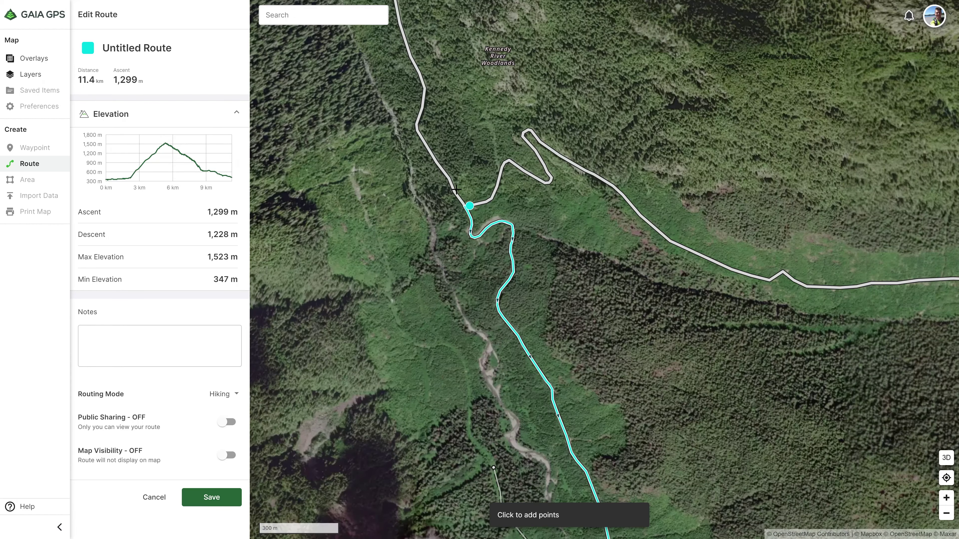
pyautogui.click(454, 190)
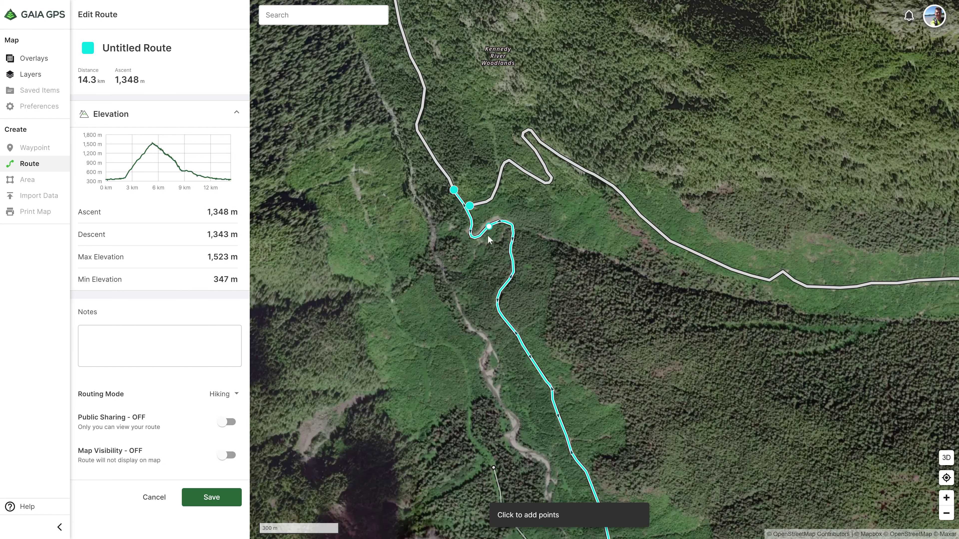
# Step: Name the loop route 5040 and save it
pyautogui.scroll(-5, 626, 339)
pyautogui.moveTo(694, 362); pyautogui.dragTo(551, 199)
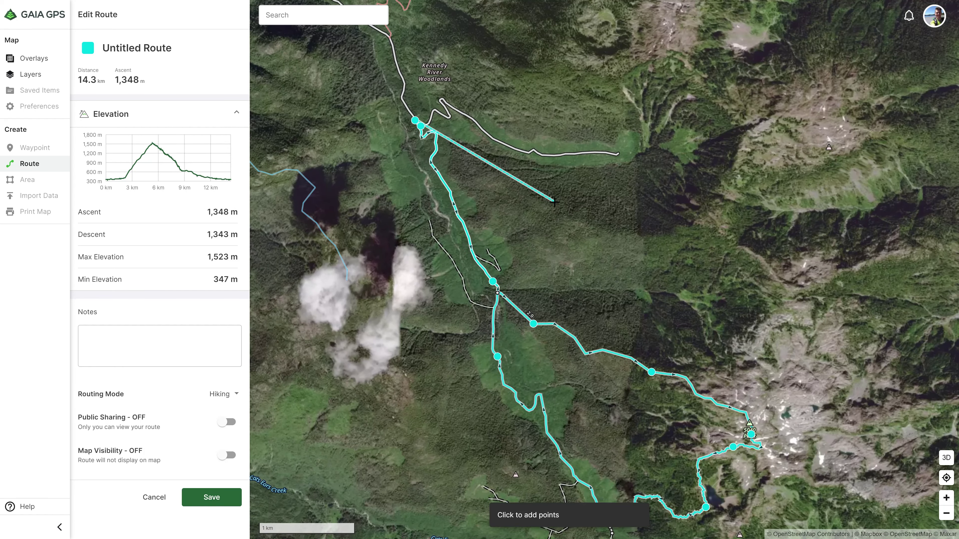
pyautogui.moveTo(653, 313); pyautogui.dragTo(623, 216)
pyautogui.scroll(-2, 608, 178)
pyautogui.click(168, 49)
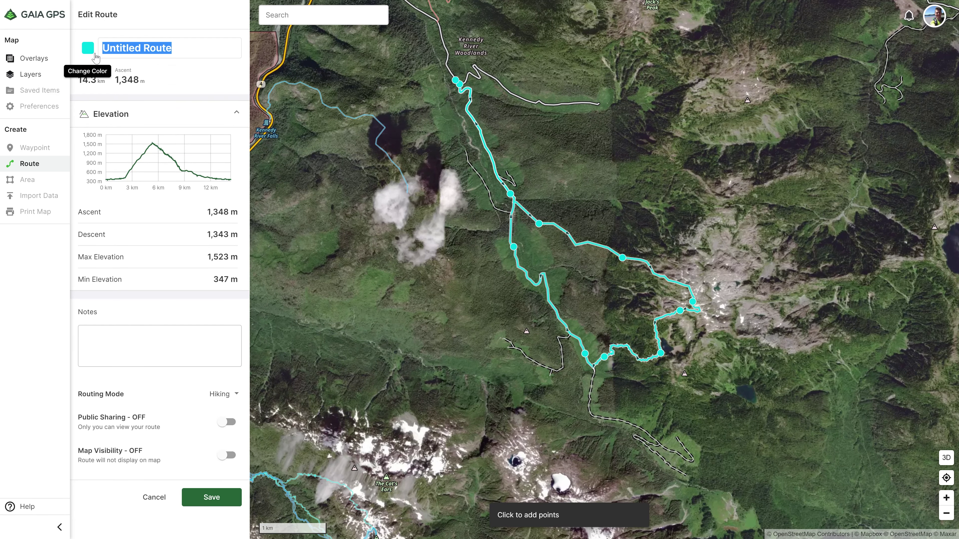
pyautogui.write('5040')
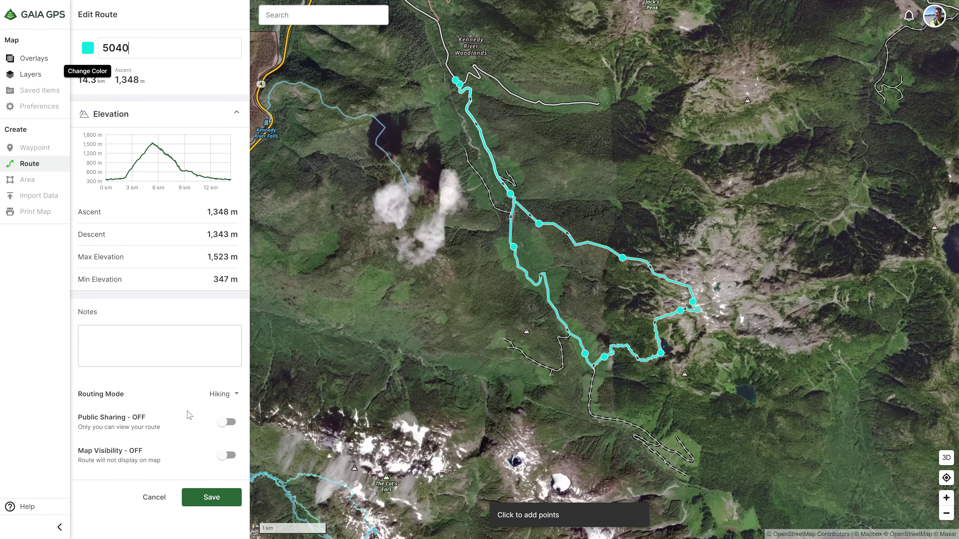
pyautogui.click(211, 497)
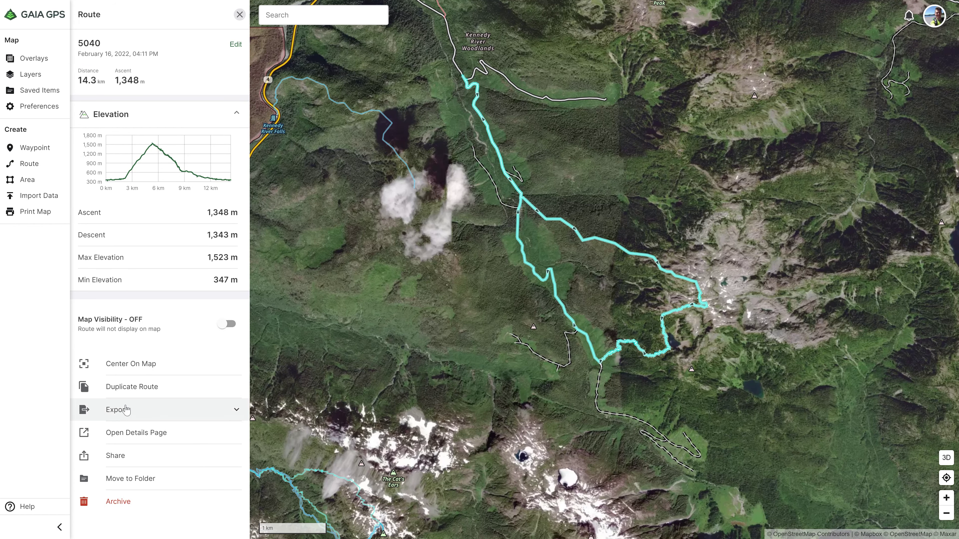
# Step: Try to export the 5040 route as a GPX file
pyautogui.click(236, 409)
pyautogui.click(207, 434)
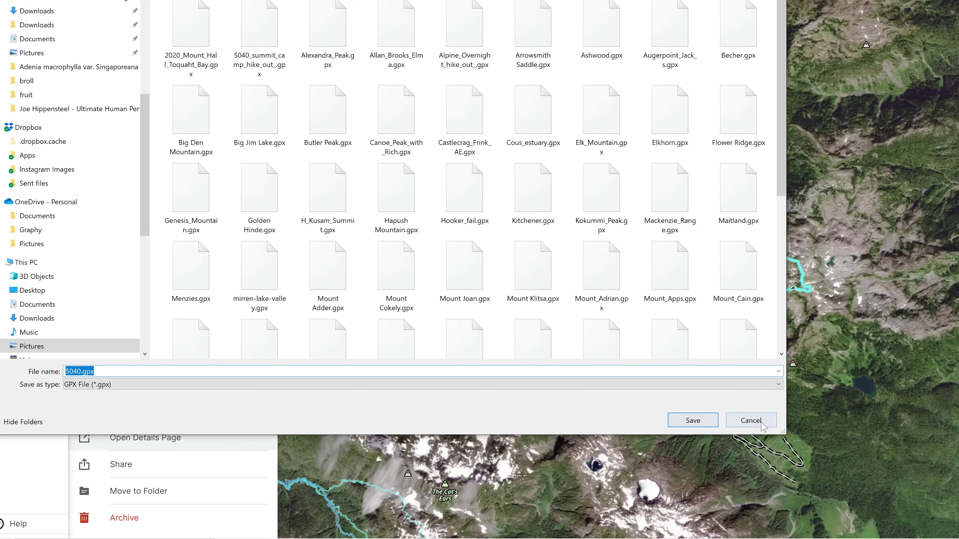
pyautogui.click(751, 421)
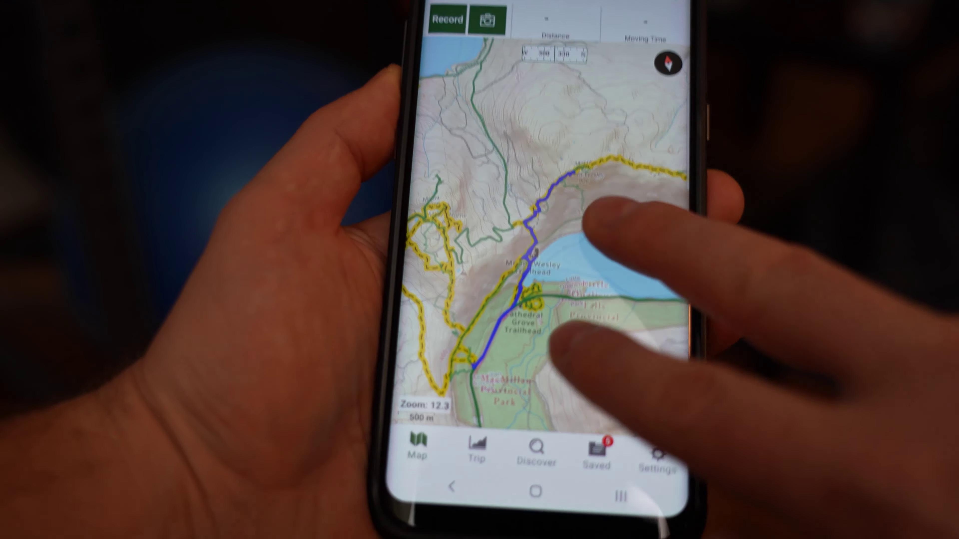
# Step: Switch to the Gaia GPS phone app and start recording a track with the map framed on the Mount Wesley trail
pyautogui.scroll(2, 547, 265)
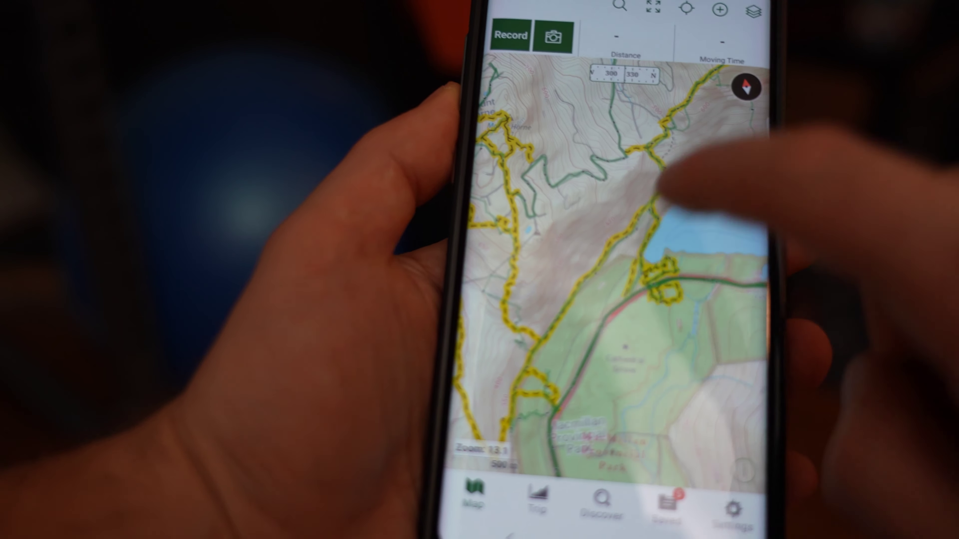
pyautogui.scroll(-3, 642, 235)
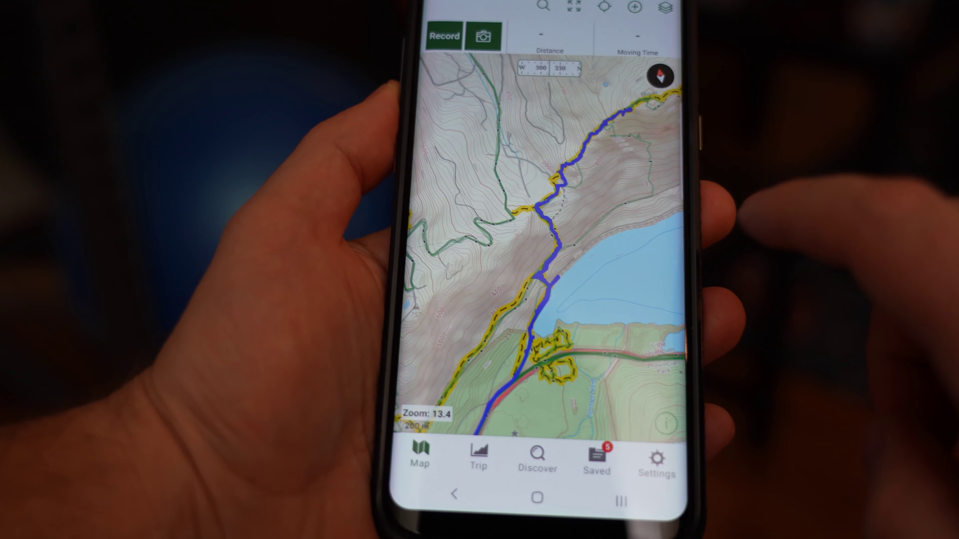
pyautogui.moveTo(634, 227); pyautogui.dragTo(590, 275)
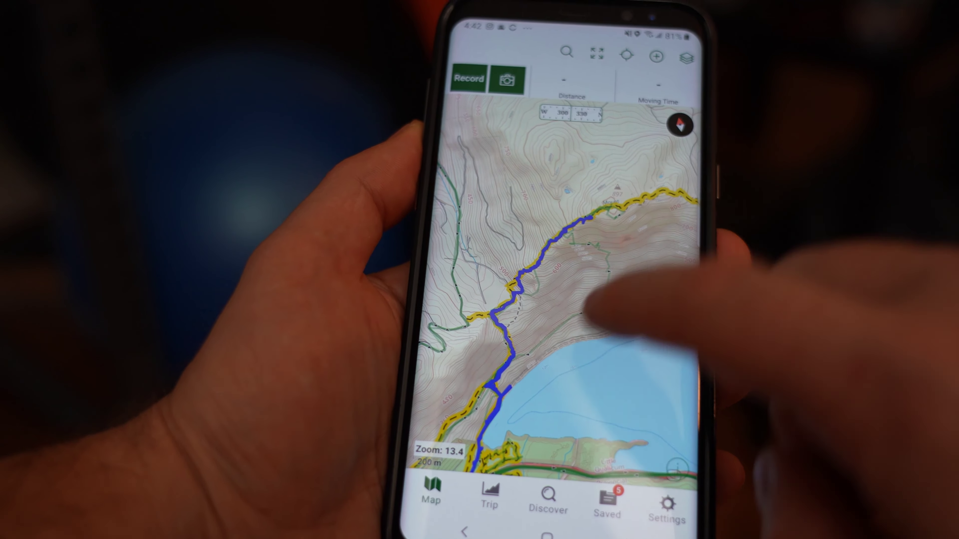
pyautogui.moveTo(583, 313); pyautogui.dragTo(619, 215)
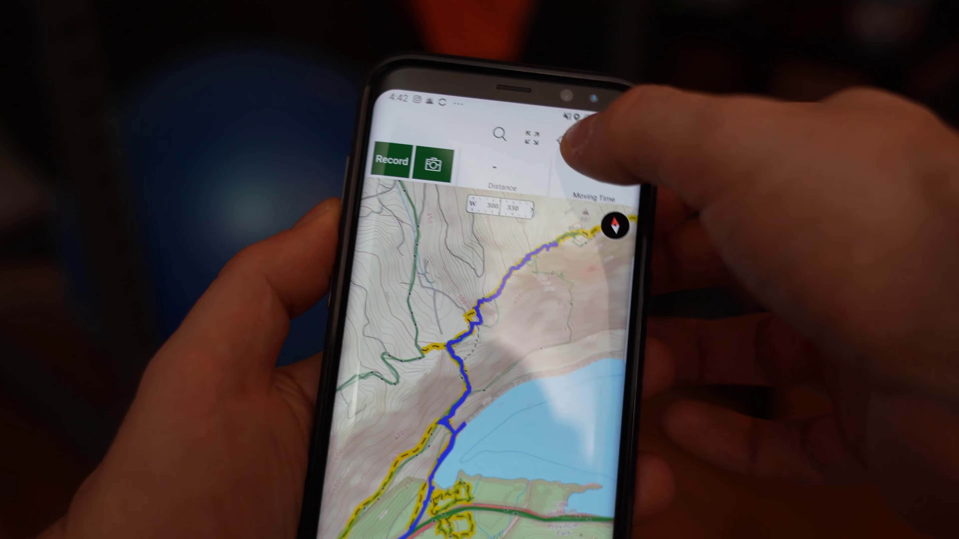
pyautogui.click(574, 95)
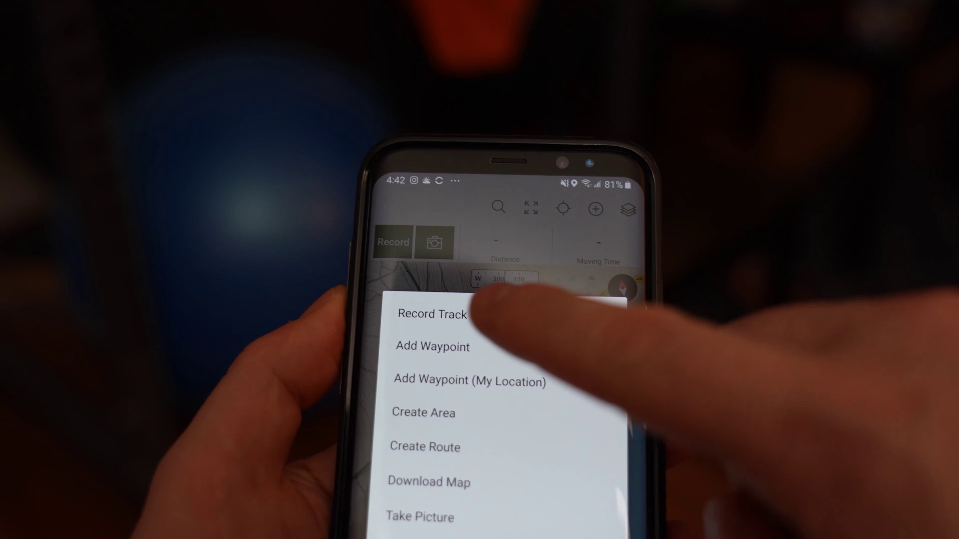
pyautogui.click(434, 314)
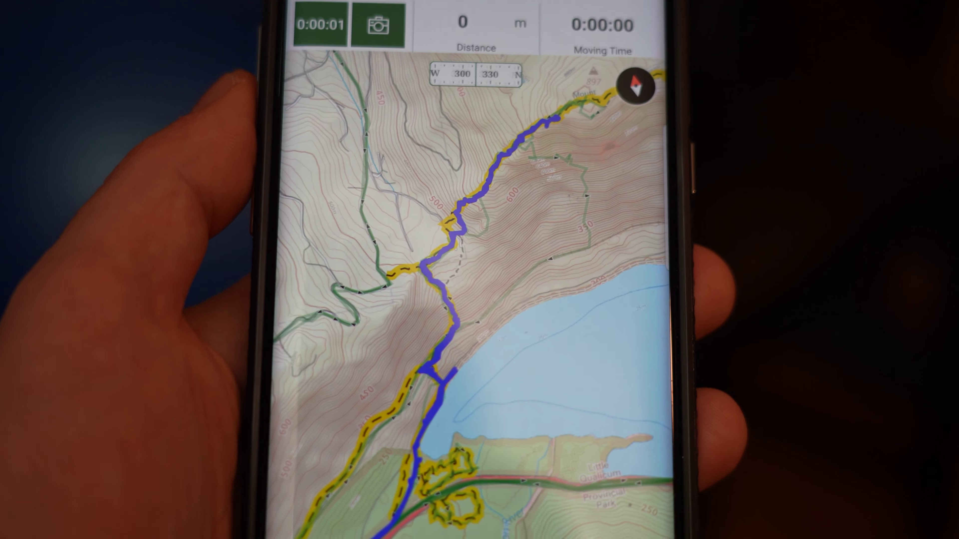